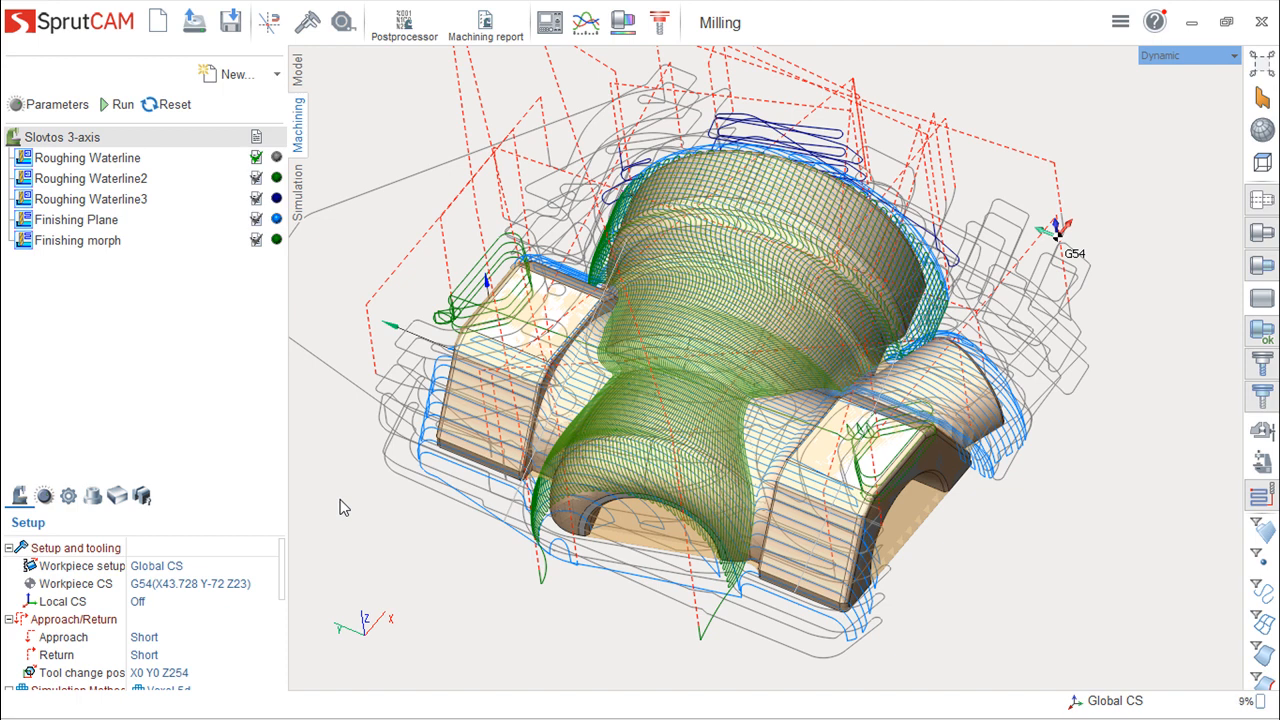
middle_drag(406, 540, 375, 528)
mouse_move(1064, 393)
middle_down()
mouse_move(880, 425)
mouse_move(955, 460)
mouse_move(941, 467)
middle_up()
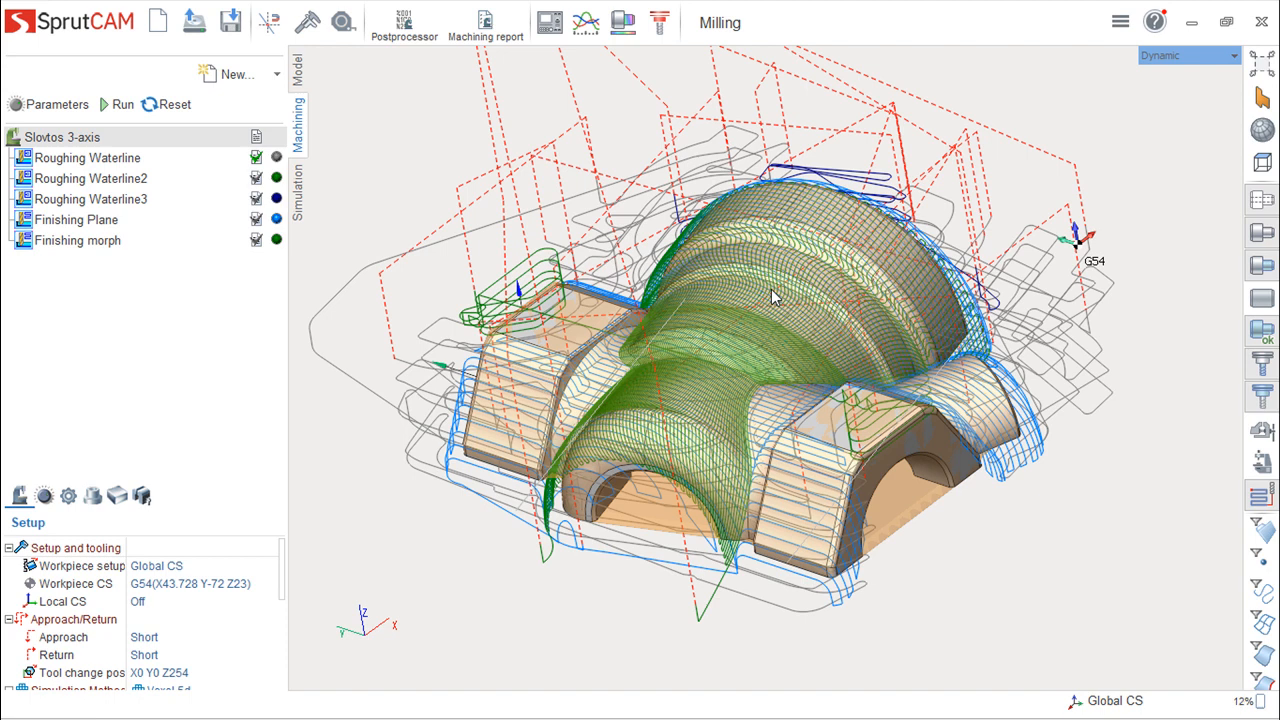
middle_drag(821, 341, 811, 384)
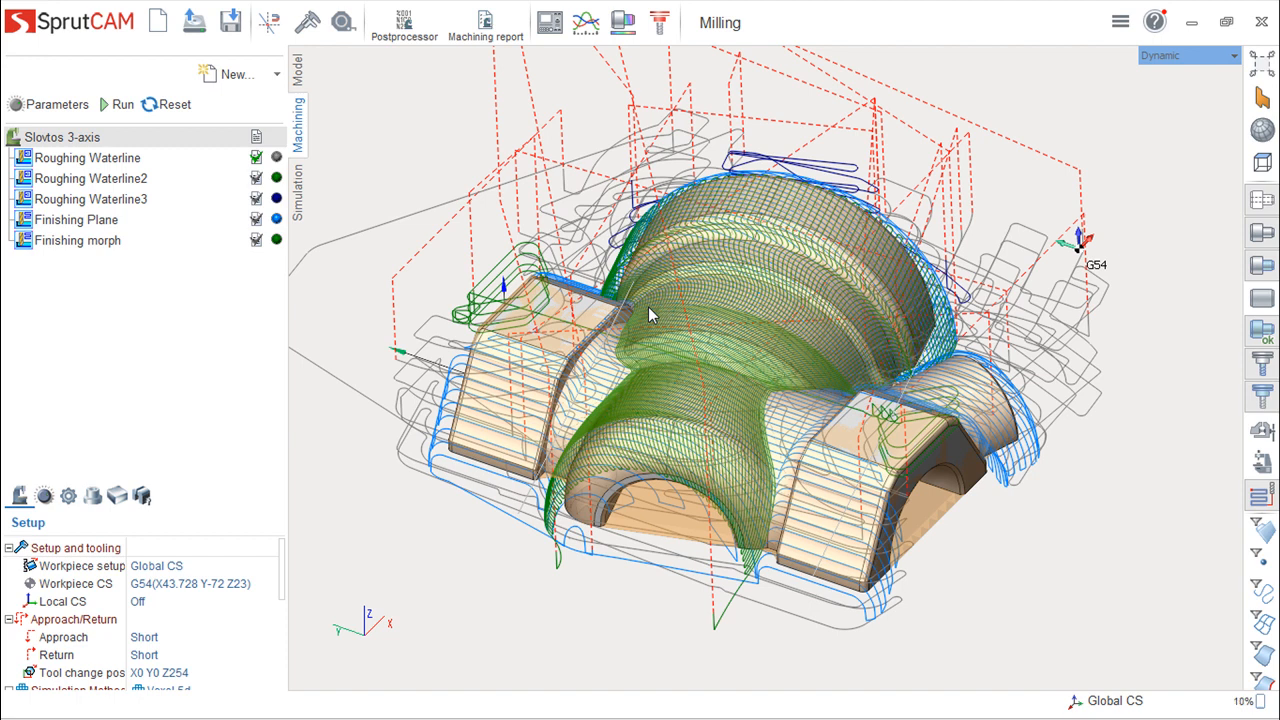
drag(648, 315, 938, 383)
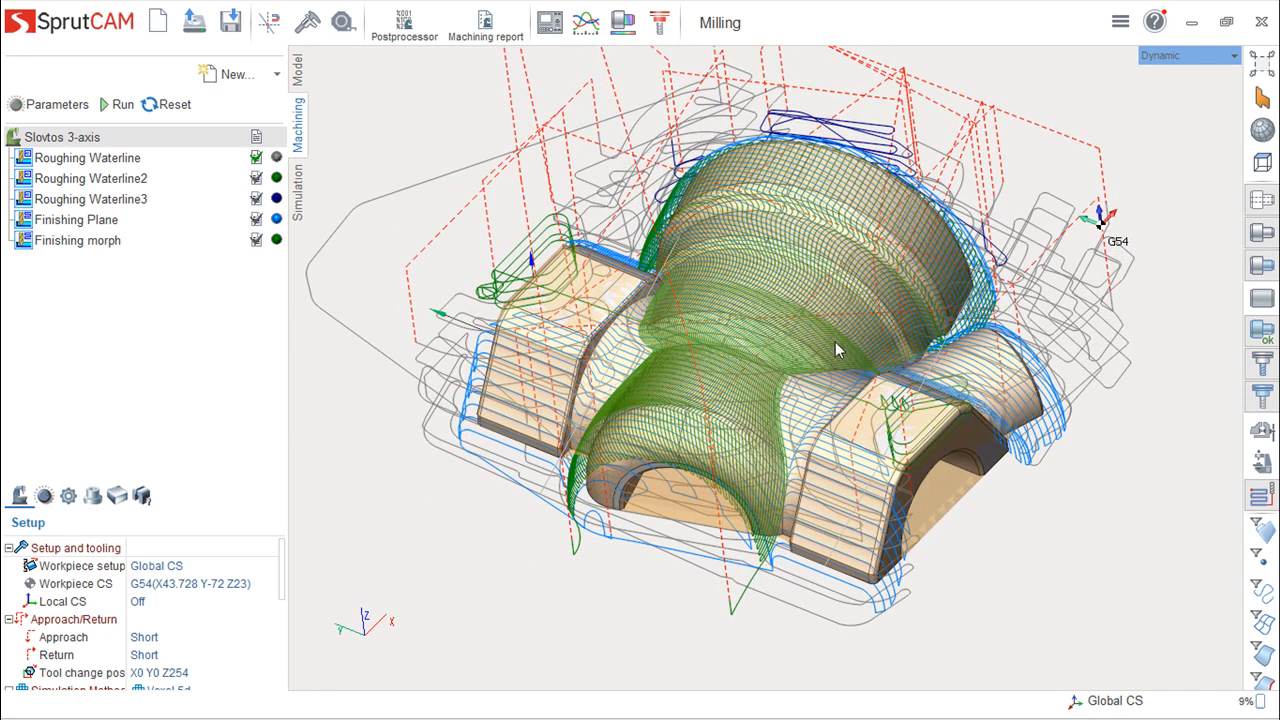
mouse_move(801, 333)
middle_down()
mouse_move(782, 205)
mouse_move(771, 289)
mouse_move(749, 297)
mouse_move(791, 169)
mouse_move(738, 321)
mouse_move(690, 298)
mouse_move(529, 314)
mouse_move(548, 285)
mouse_move(620, 300)
mouse_move(769, 292)
mouse_move(776, 327)
mouse_move(757, 328)
middle_up()
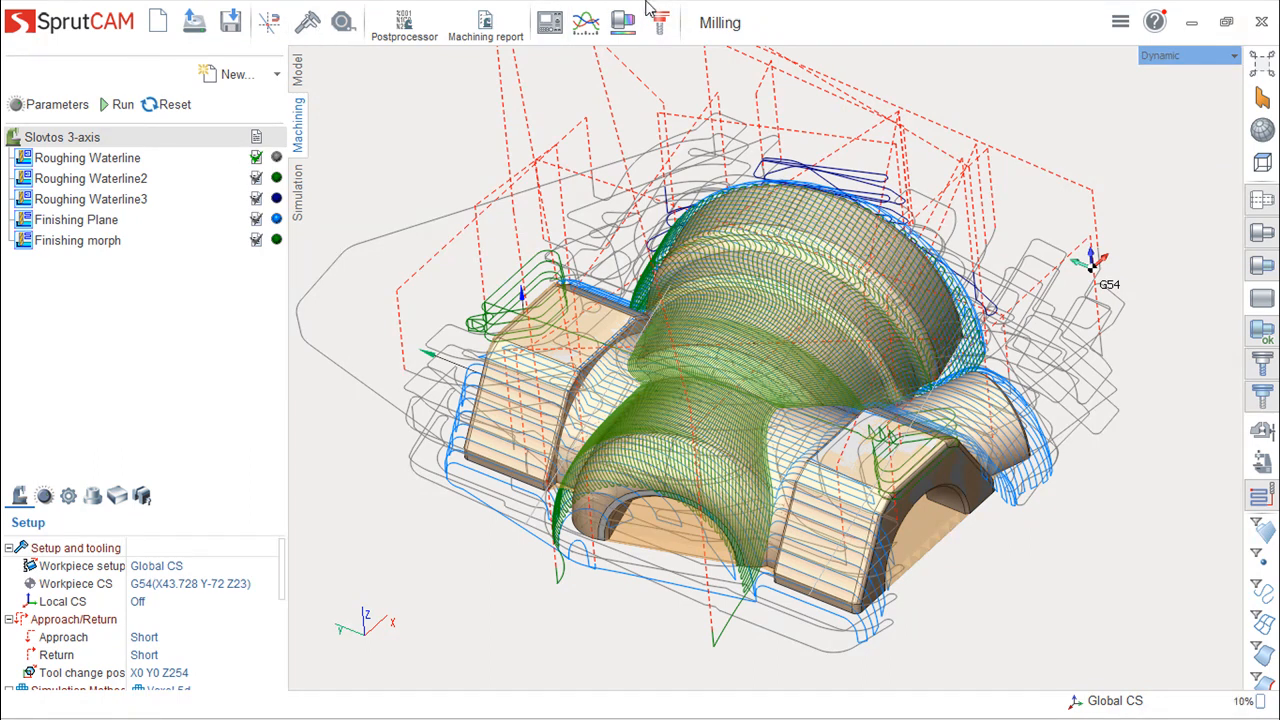
- Compare the part's Model, Machining and Simulation environments by switching between them
click(298, 68)
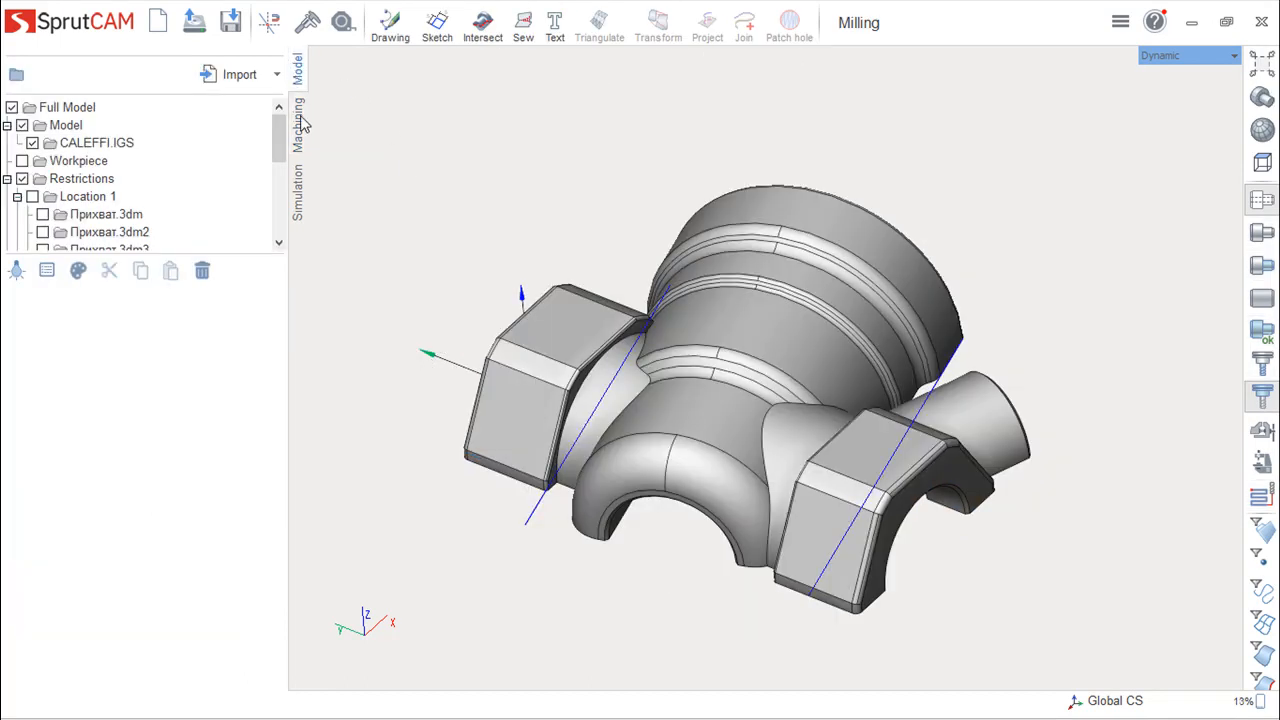
click(299, 123)
click(299, 208)
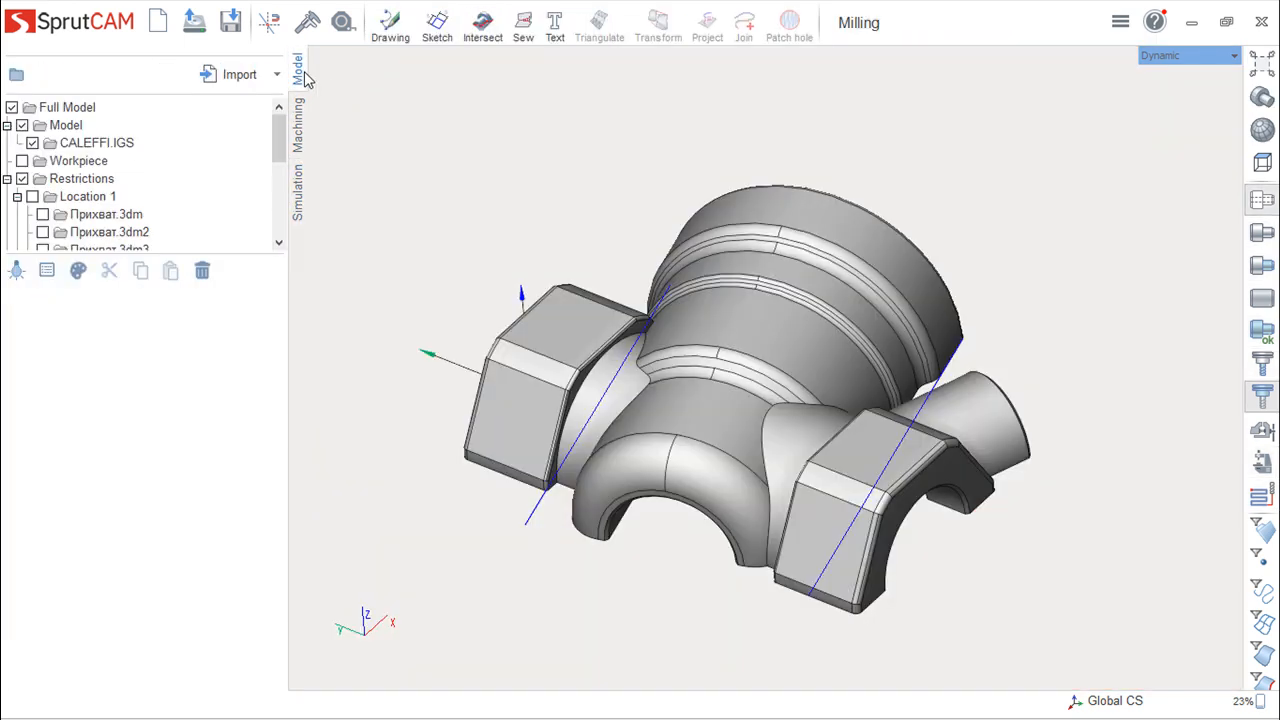
click(298, 68)
click(297, 128)
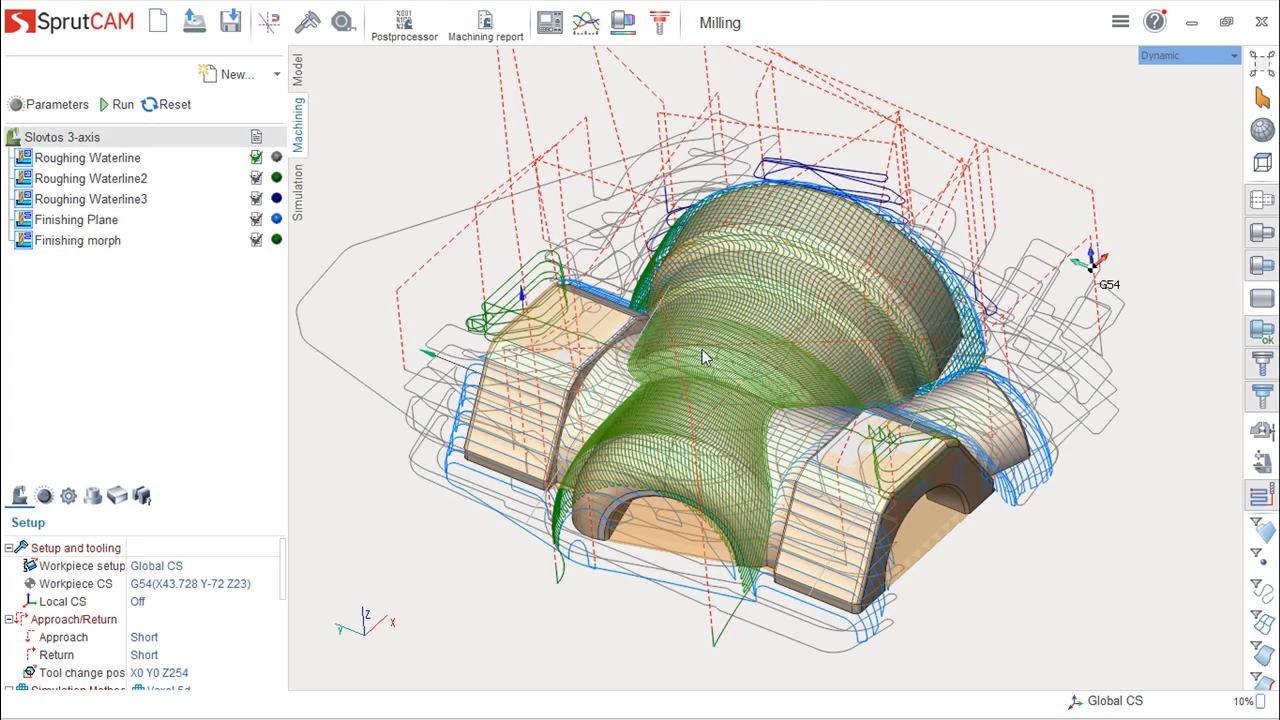
click(298, 192)
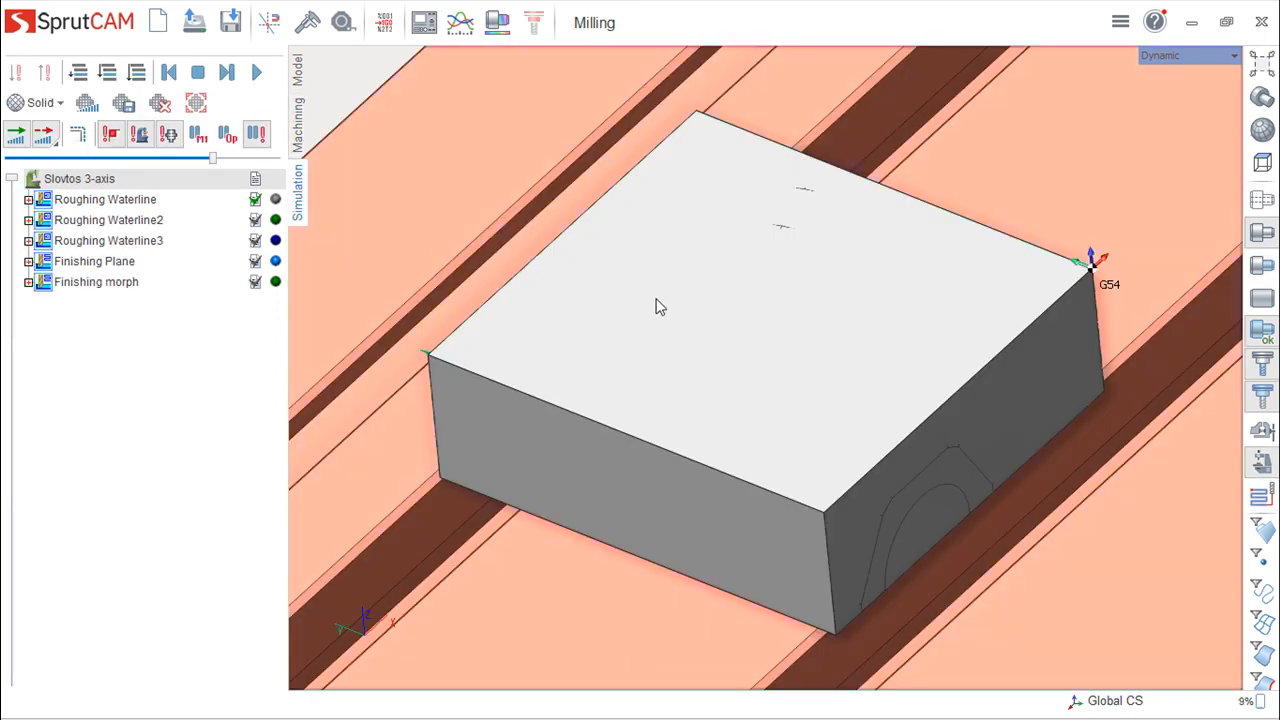
click(297, 126)
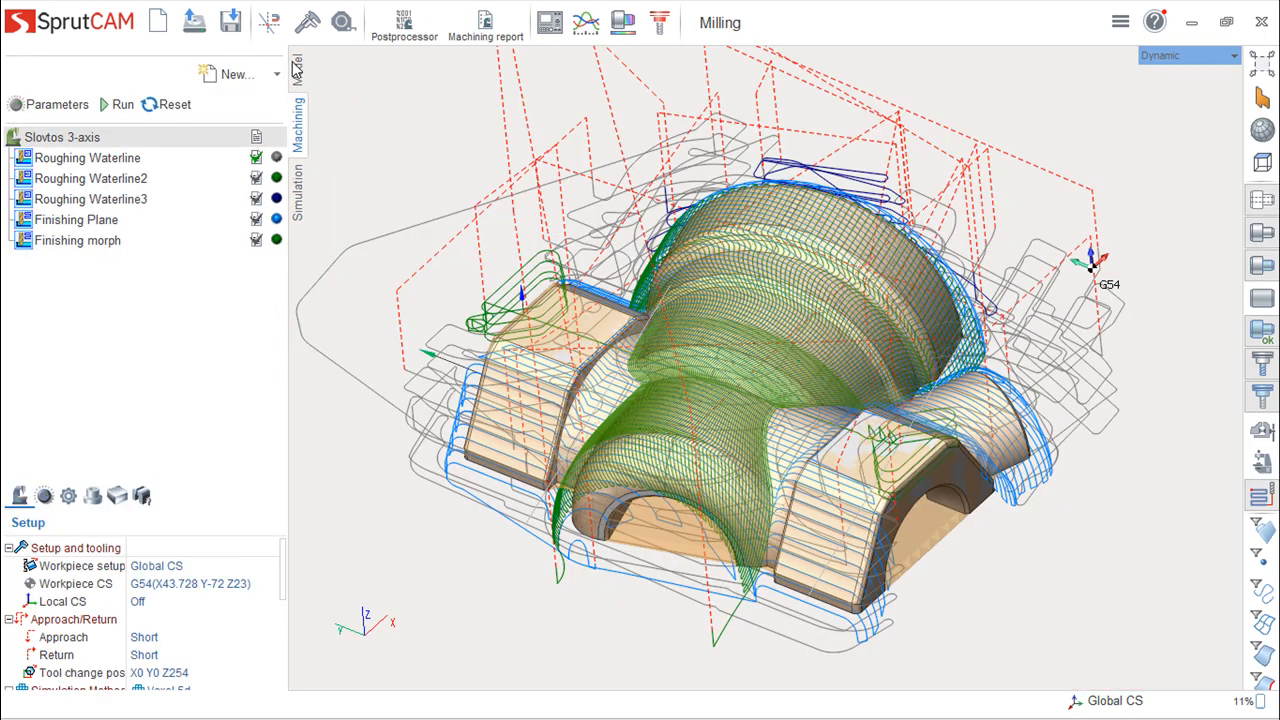
- Return to the Model environment, examine the file formats supported for model import, and cancel without importing
click(297, 72)
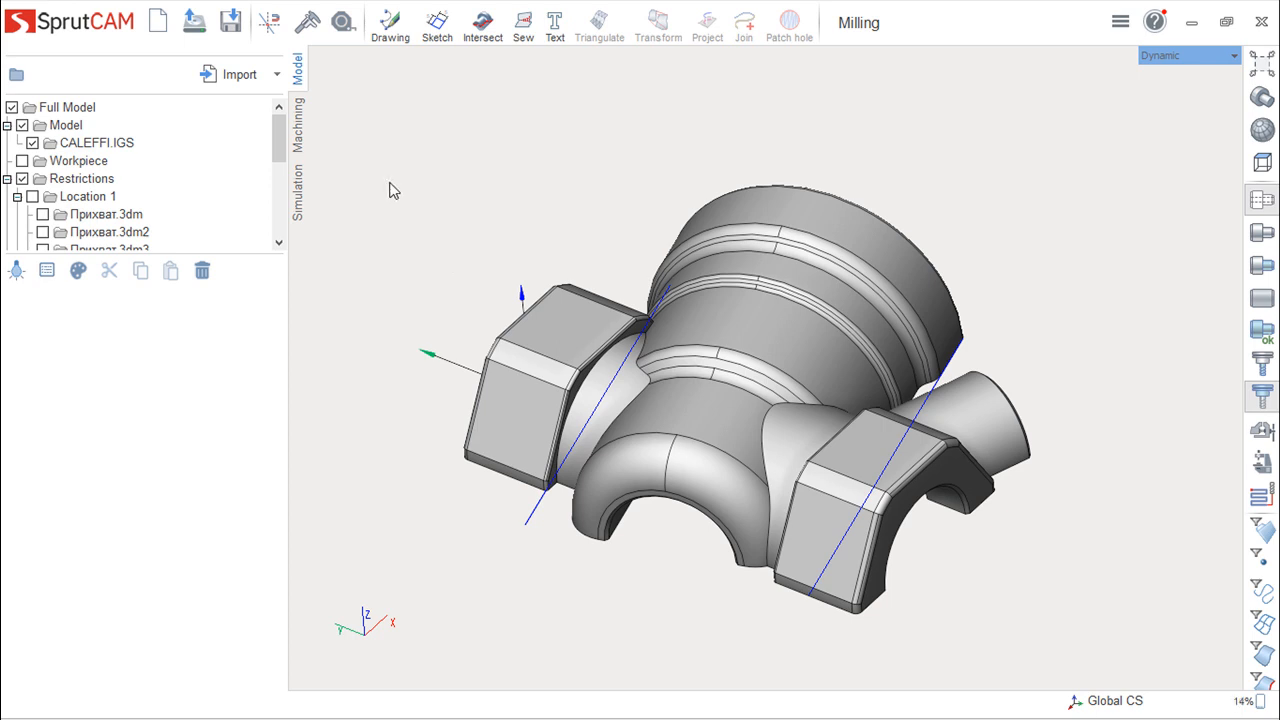
click(278, 75)
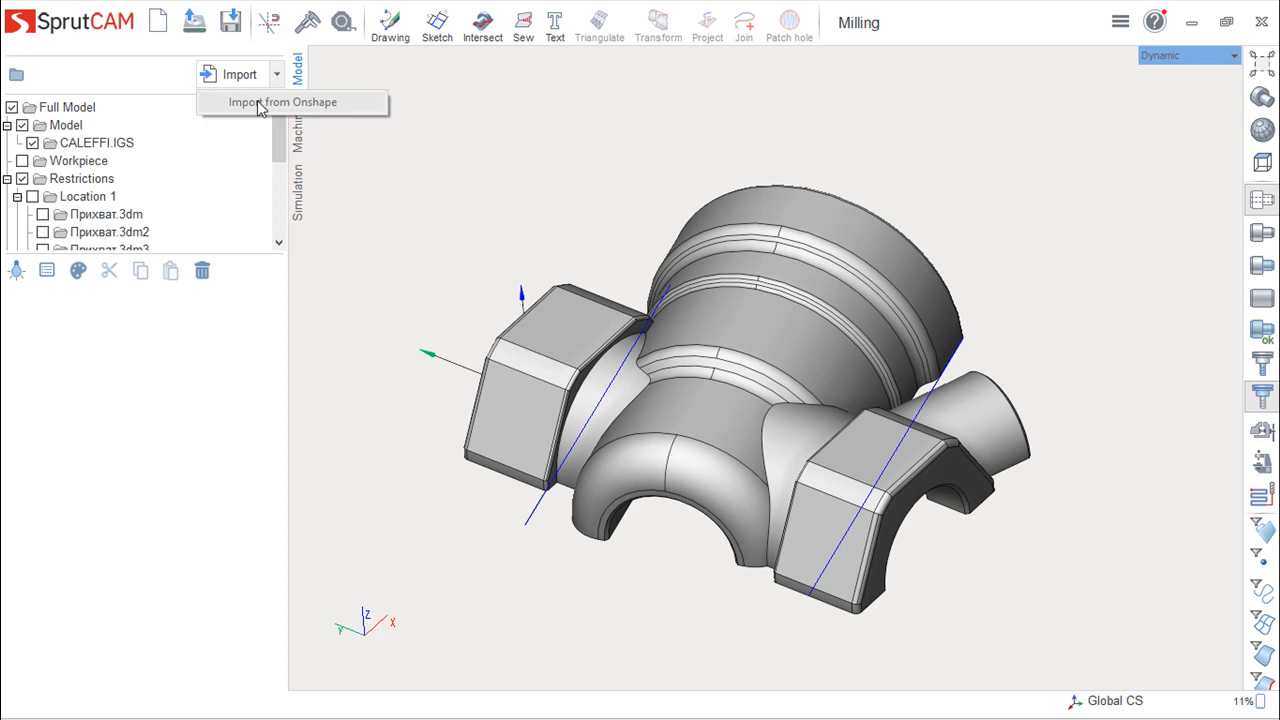
click(217, 79)
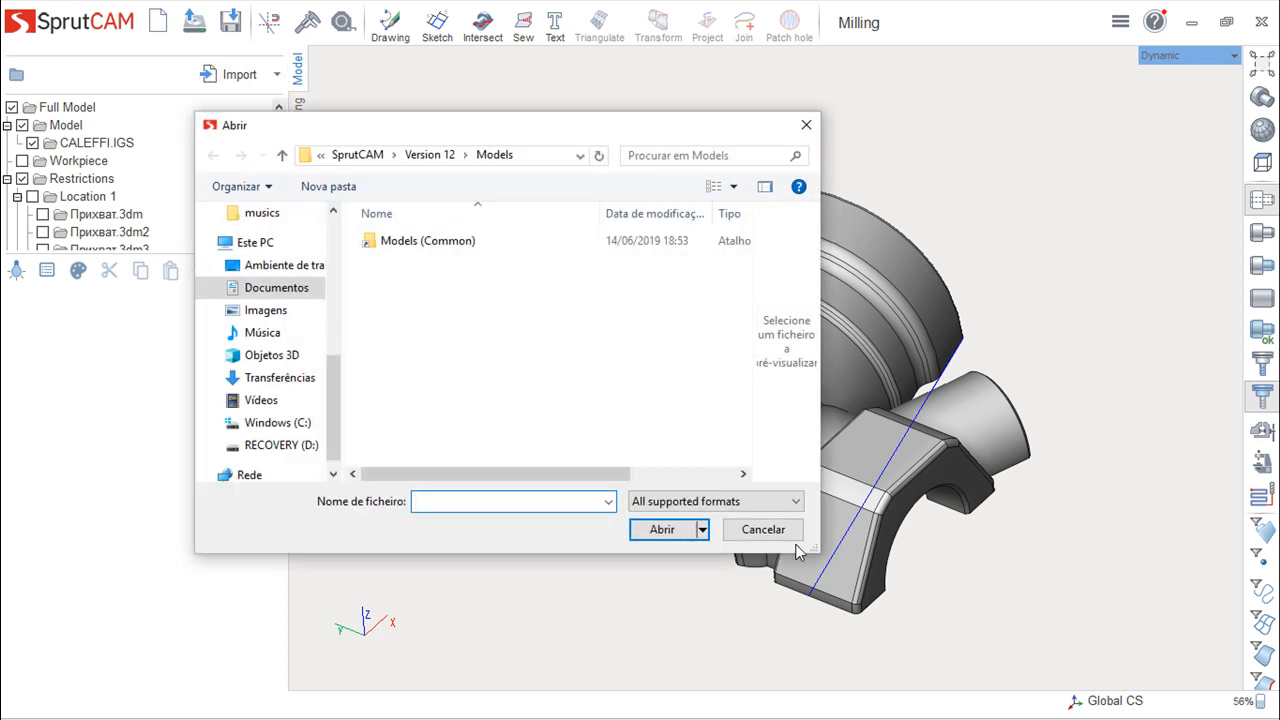
click(796, 503)
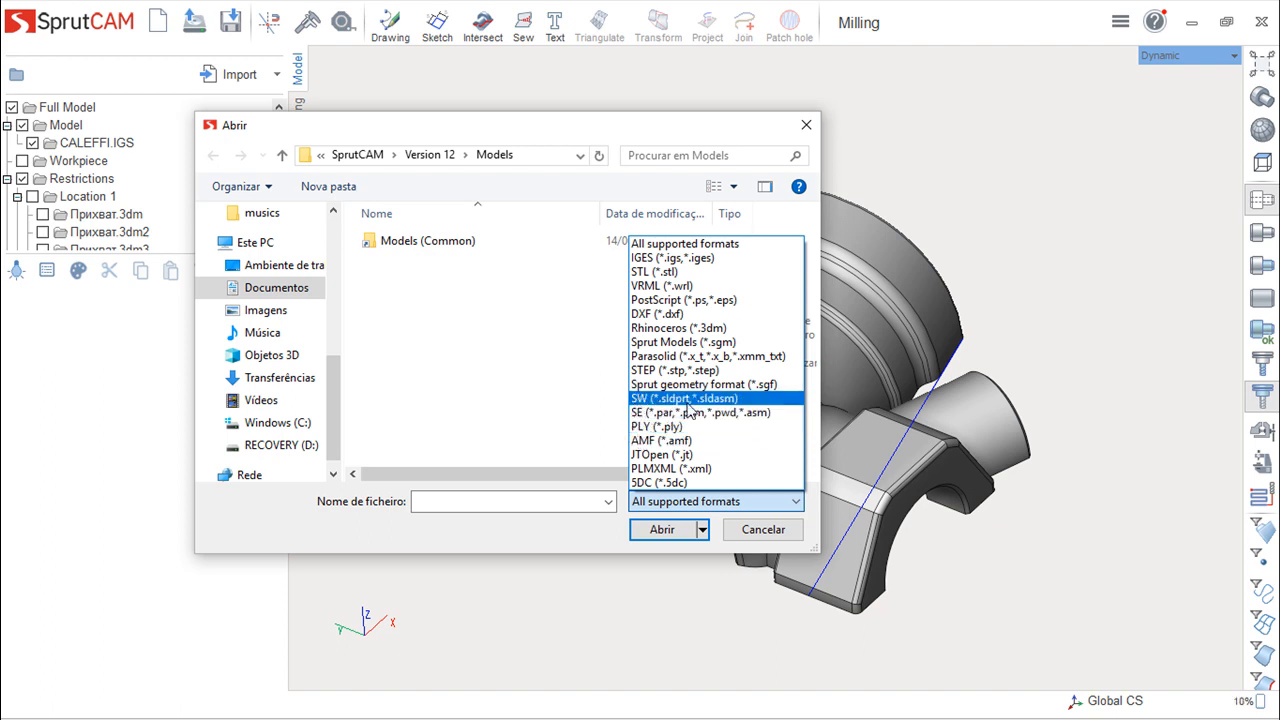
click(807, 124)
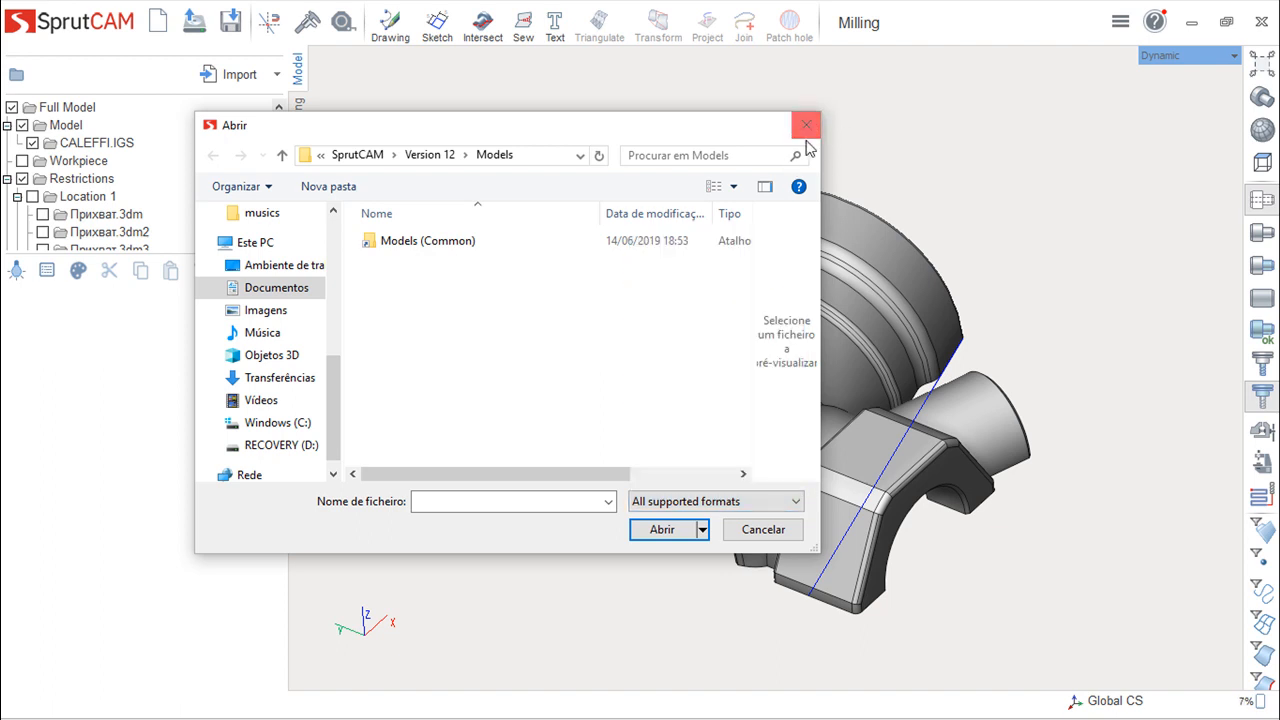
click(807, 124)
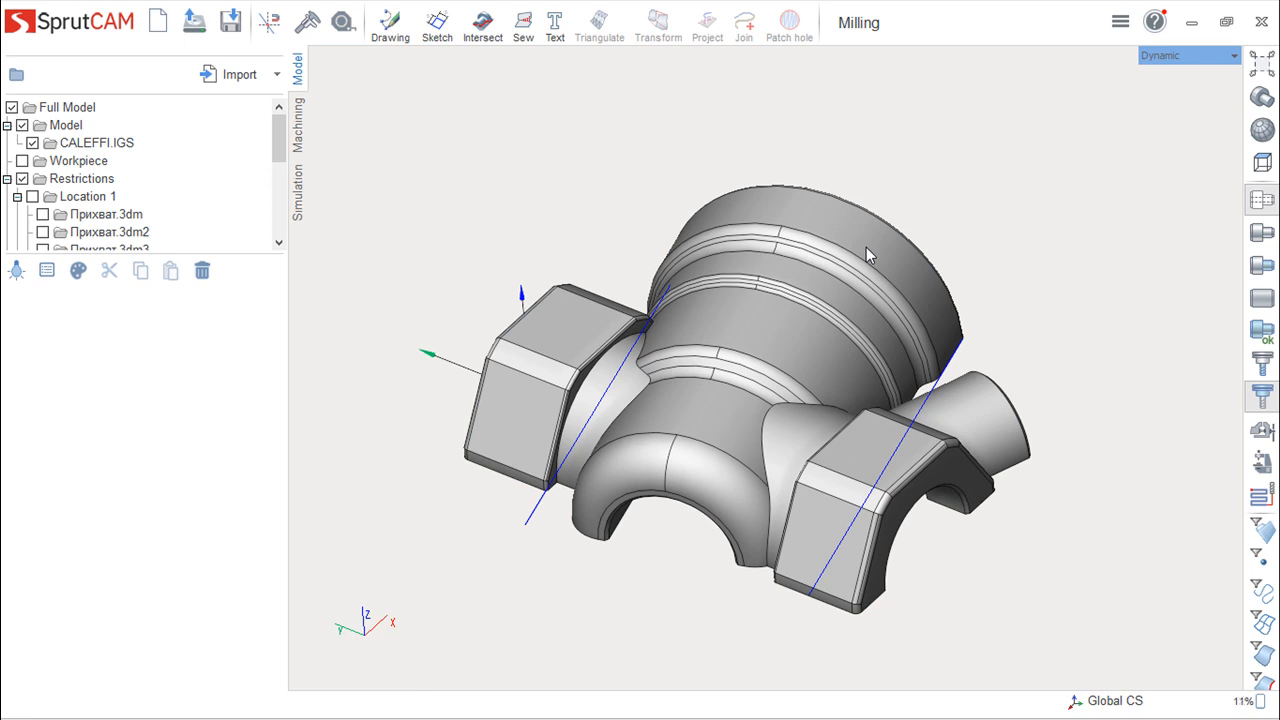
- Enter Drawing mode to examine its 2D geometry tools and leave it without drawing anything
click(390, 25)
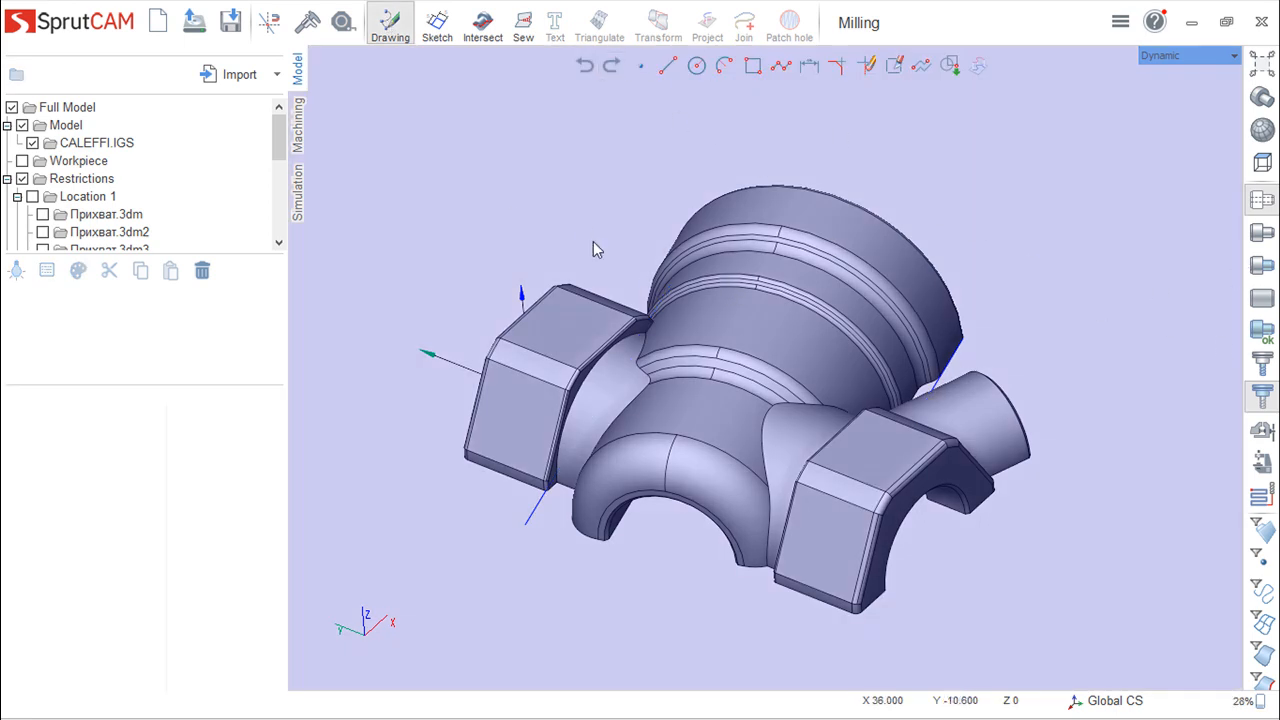
click(390, 25)
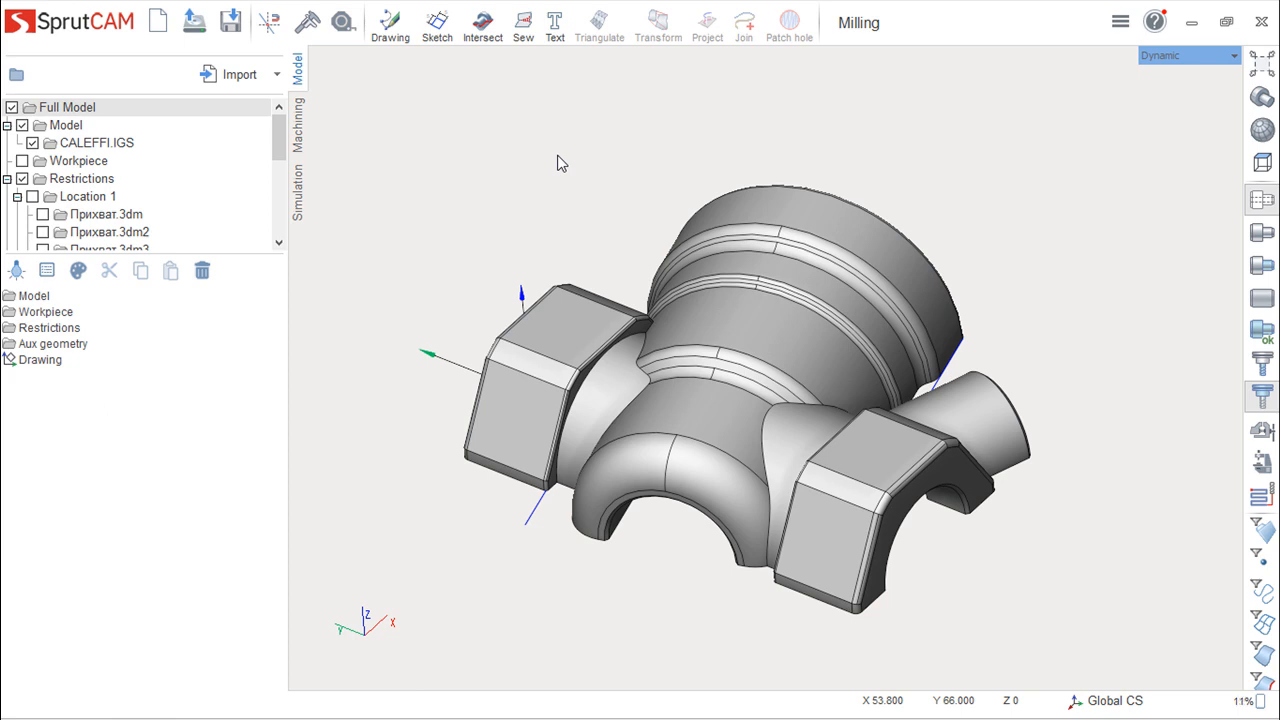
- Browse the roughing, finishing, rest machining, auxiliary and 2.5D types offered for a new machining operation, and close without creating one
click(299, 128)
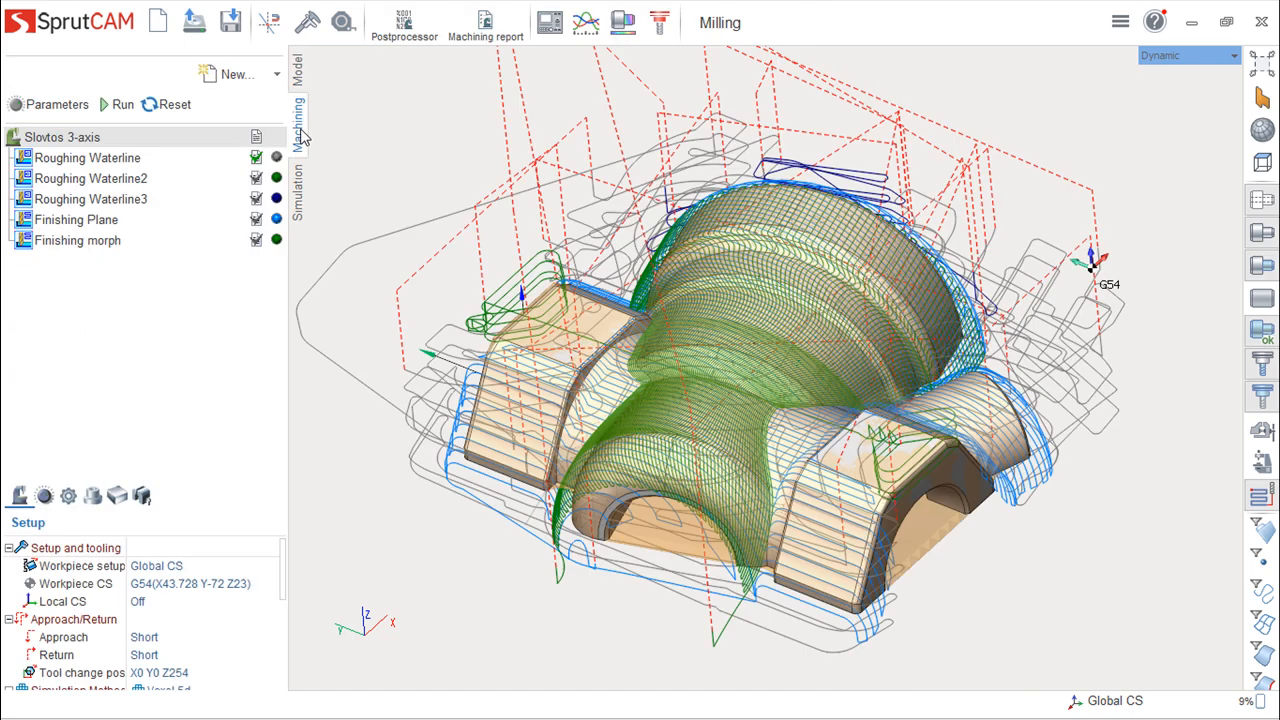
click(232, 80)
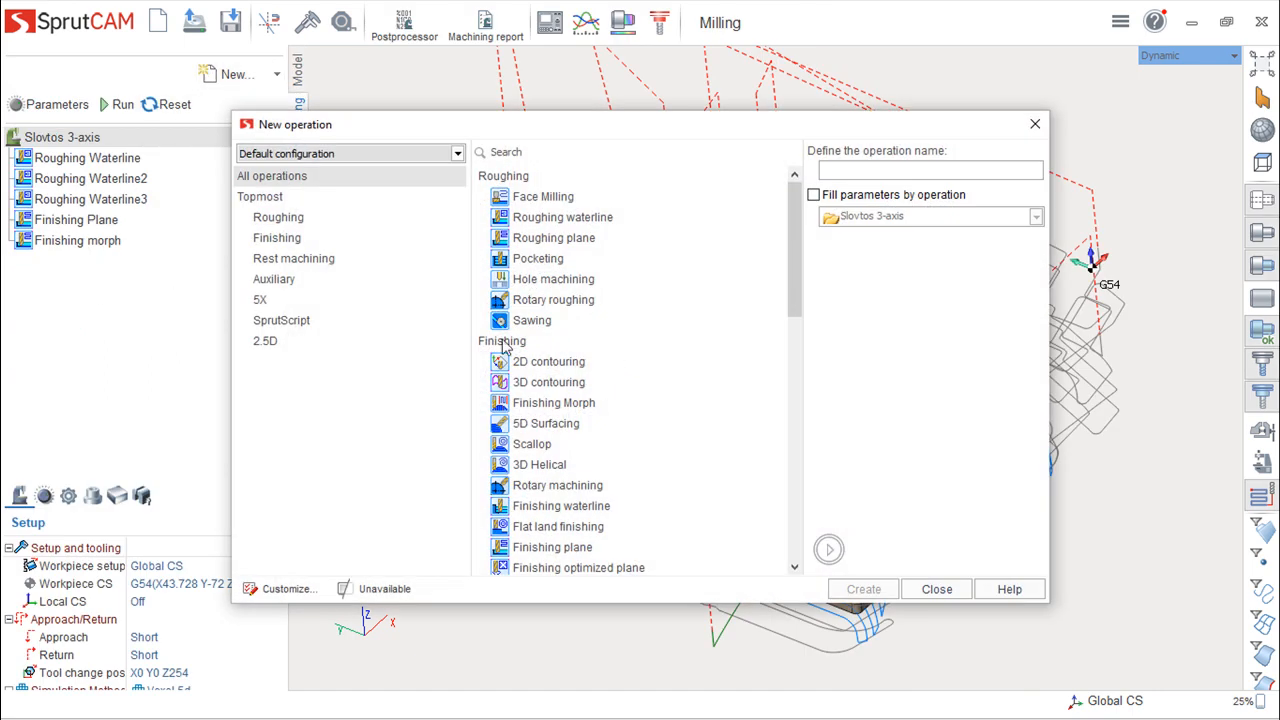
drag(794, 243, 696, 423)
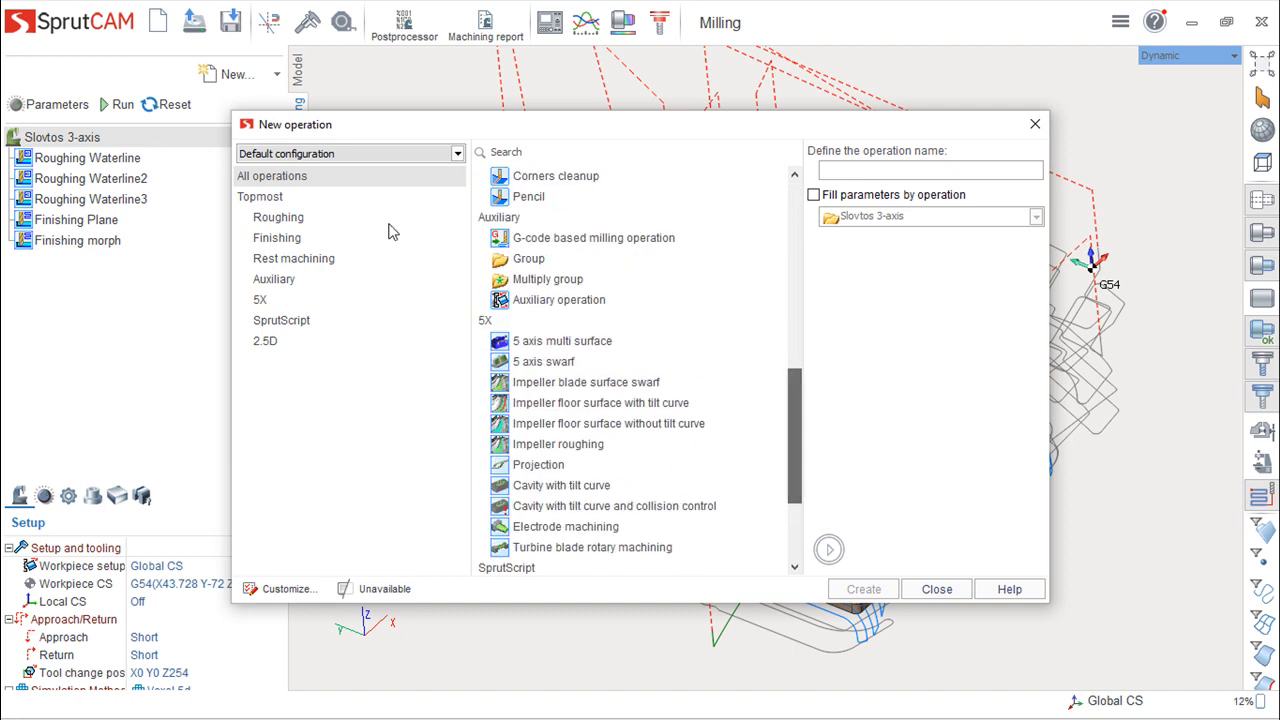
click(273, 222)
click(272, 238)
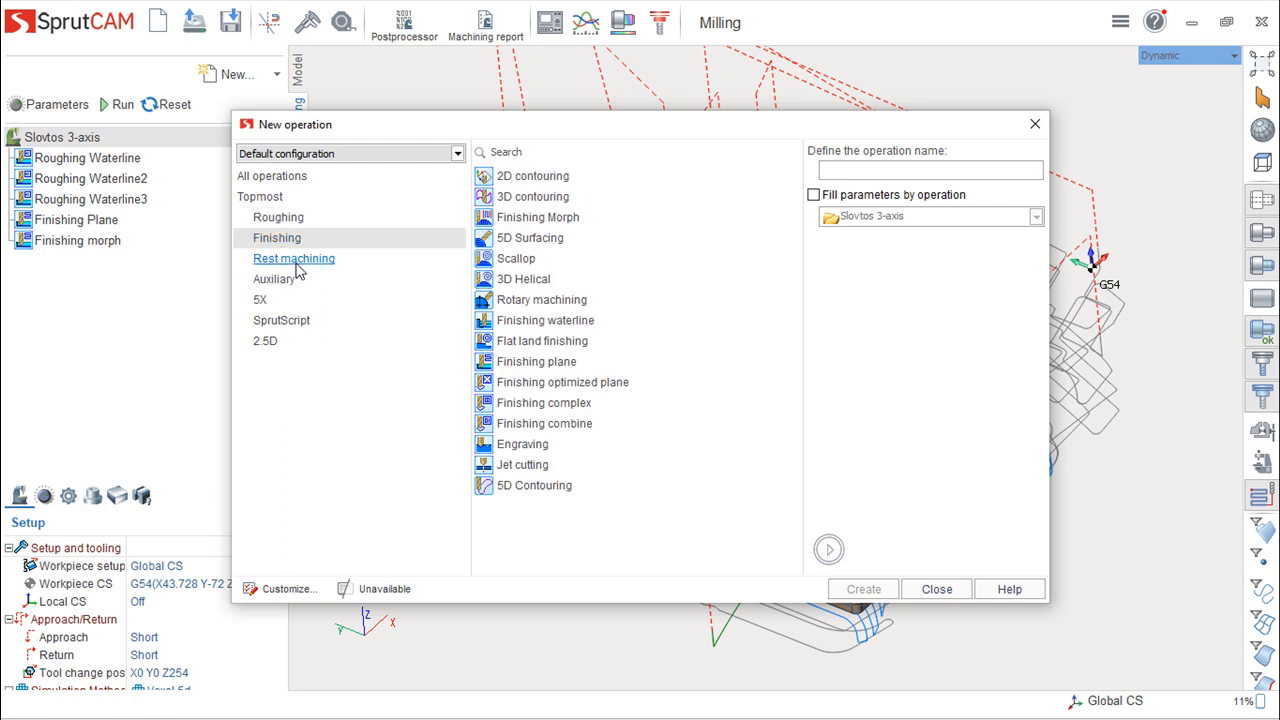
click(298, 266)
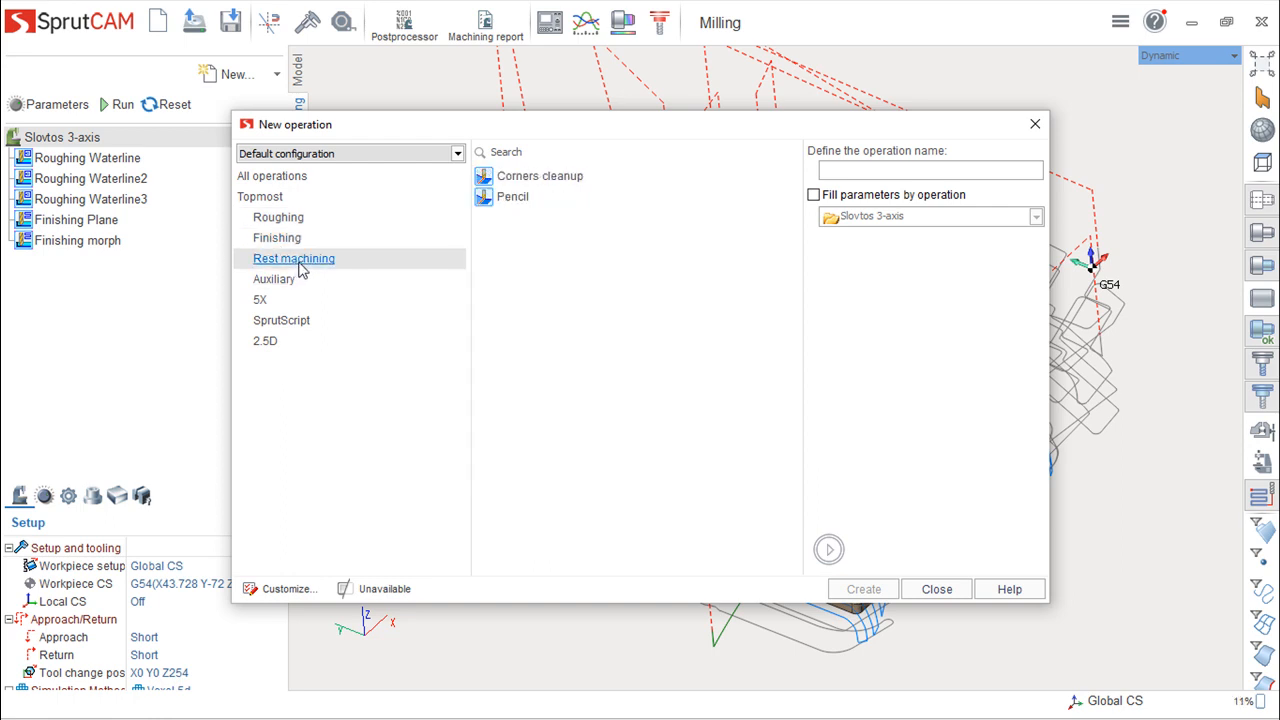
click(278, 281)
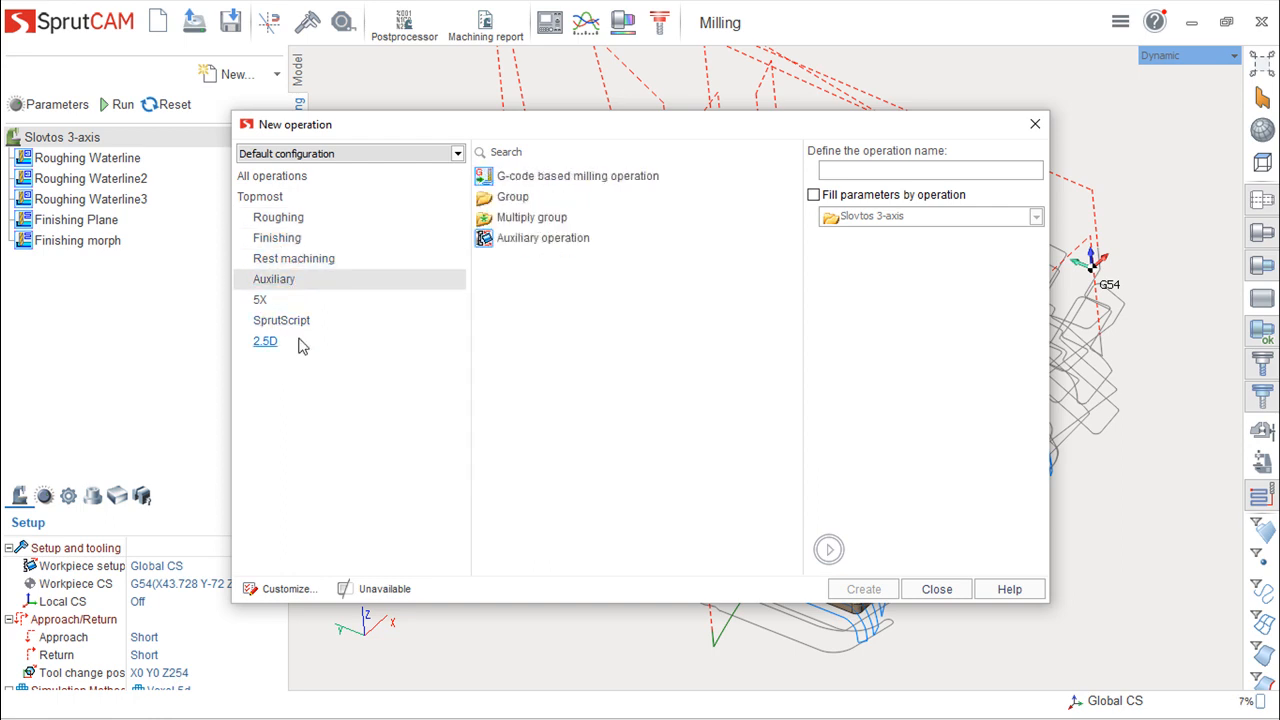
click(264, 344)
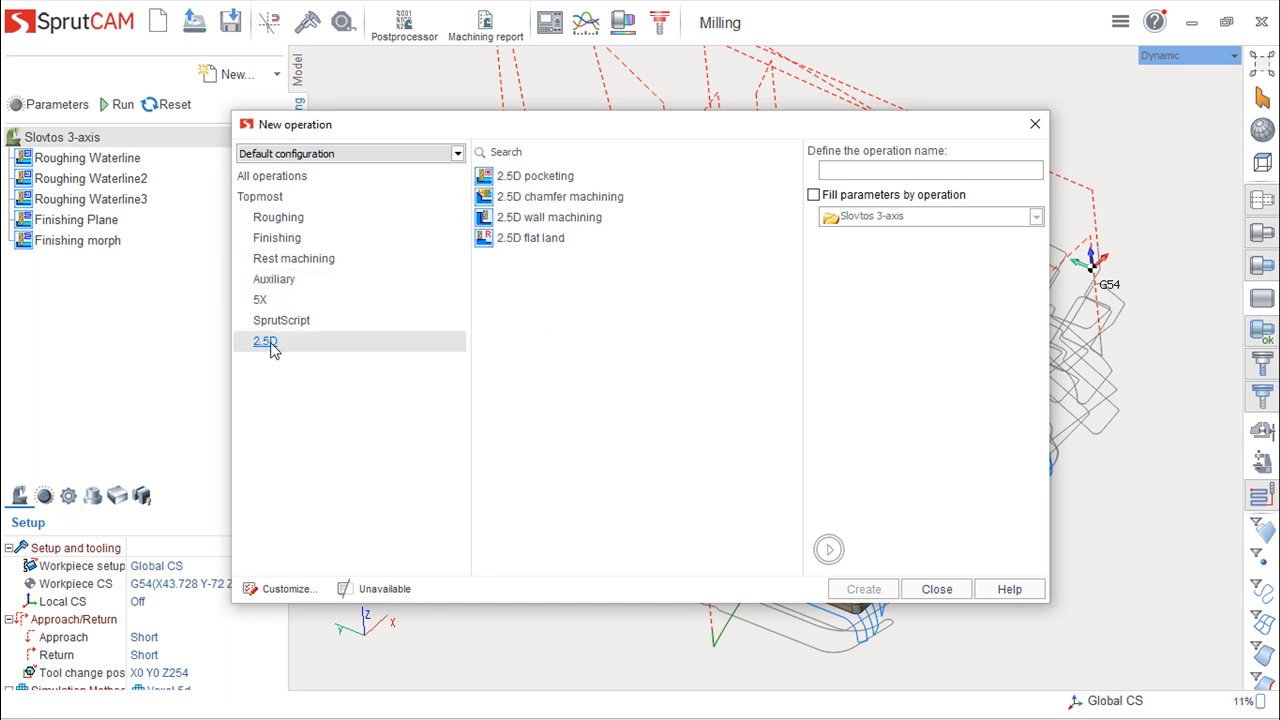
click(937, 590)
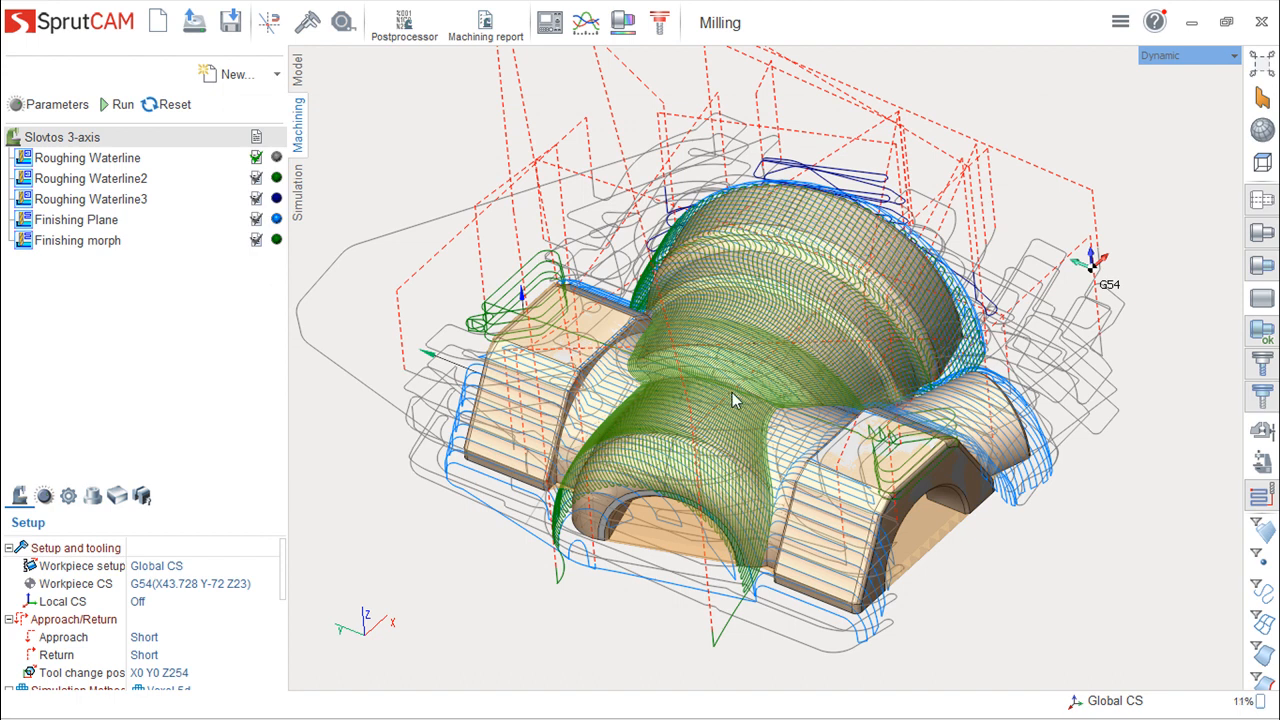
- Run the solid machining simulation on the workpiece and stop it partway through the Roughing Waterline operation
click(299, 200)
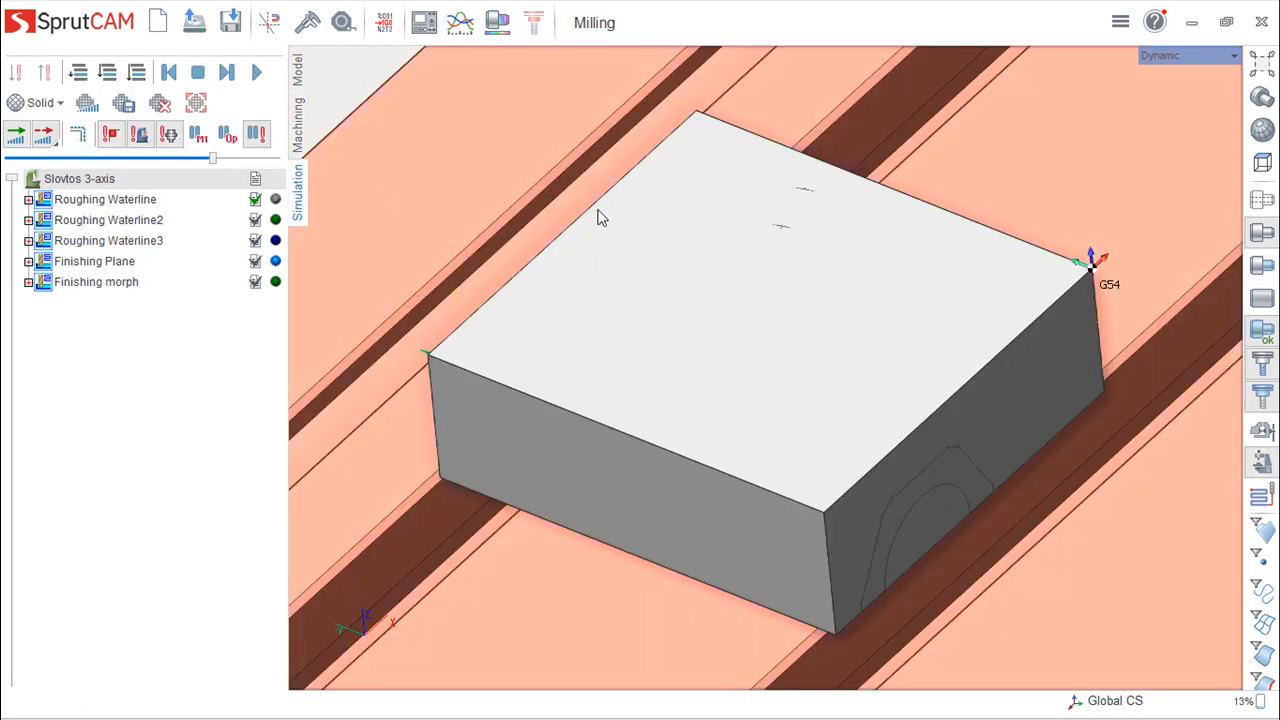
middle_drag(437, 246, 439, 245)
scroll(779, 373, down, 3)
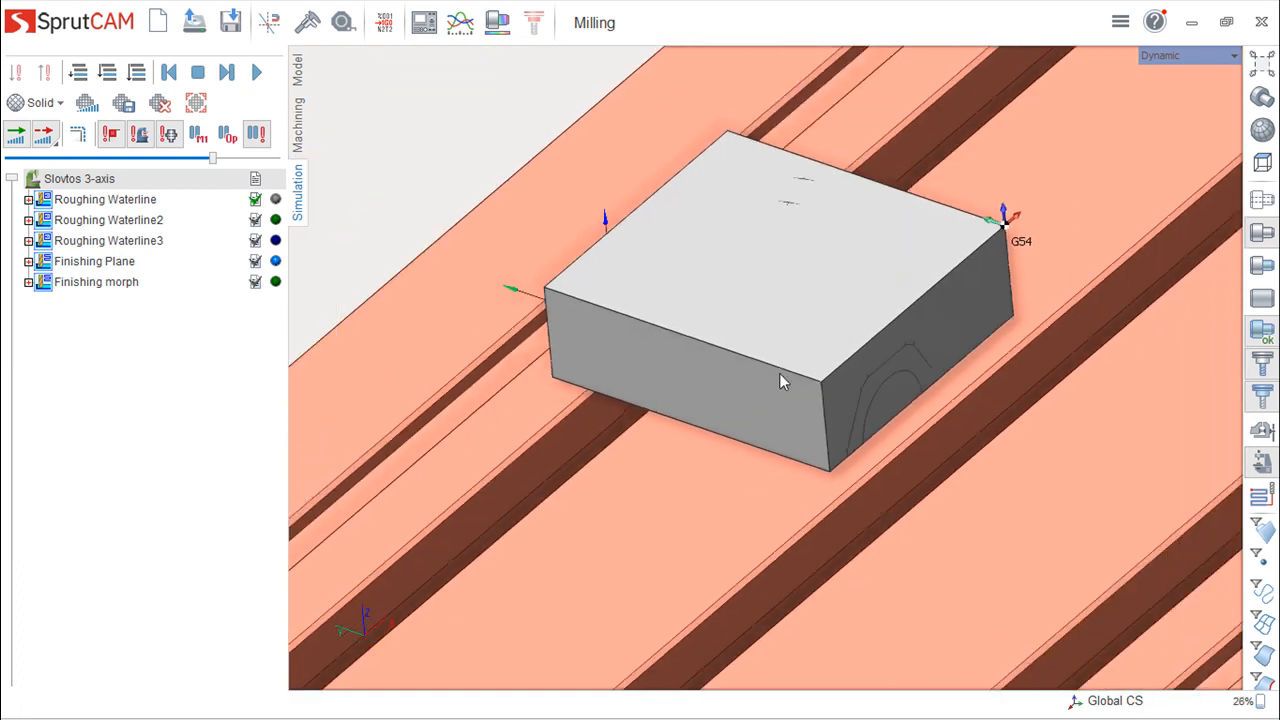
scroll(779, 373, up, 1)
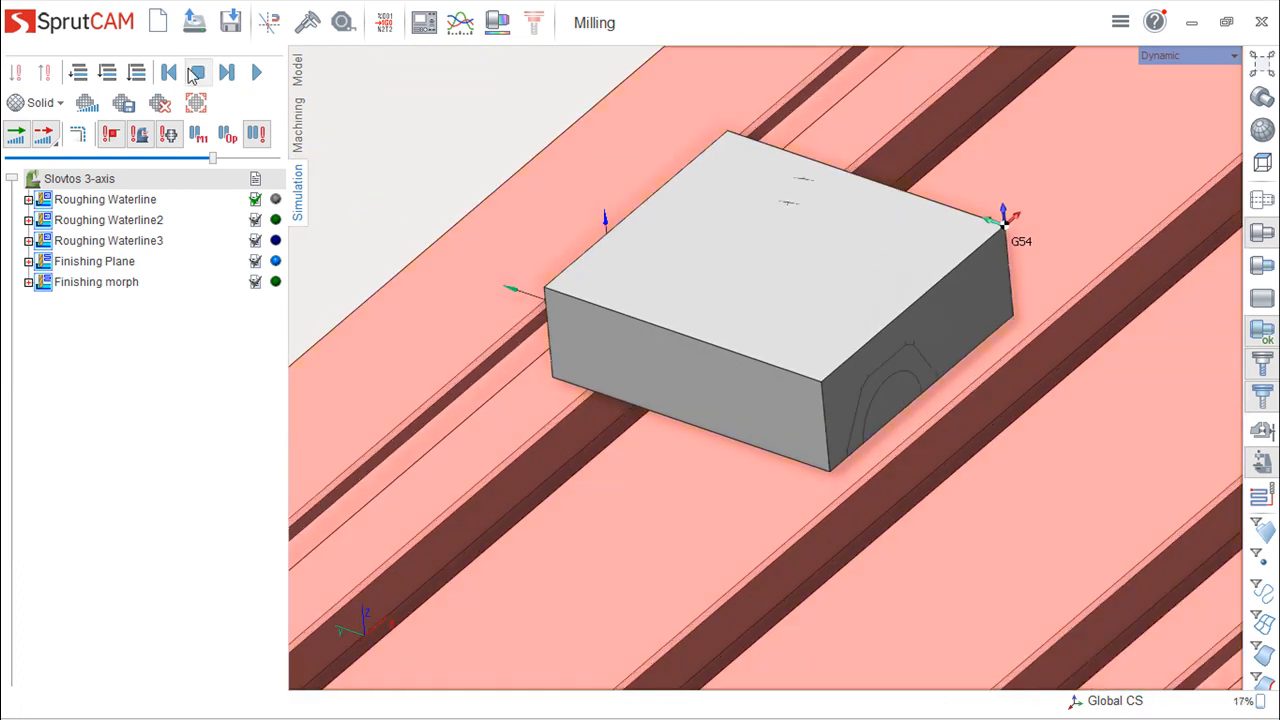
click(256, 72)
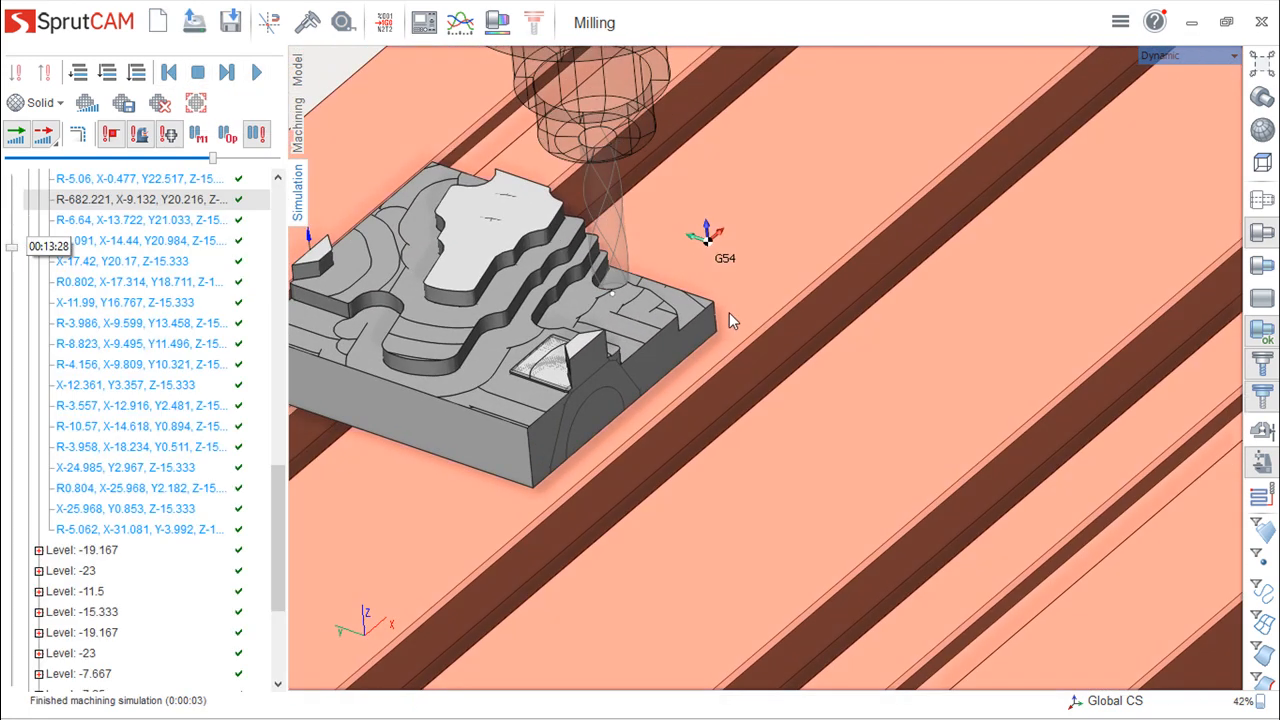
middle_drag(656, 292, 898, 308)
scroll(749, 297, down, 1)
scroll(748, 298, up, 5)
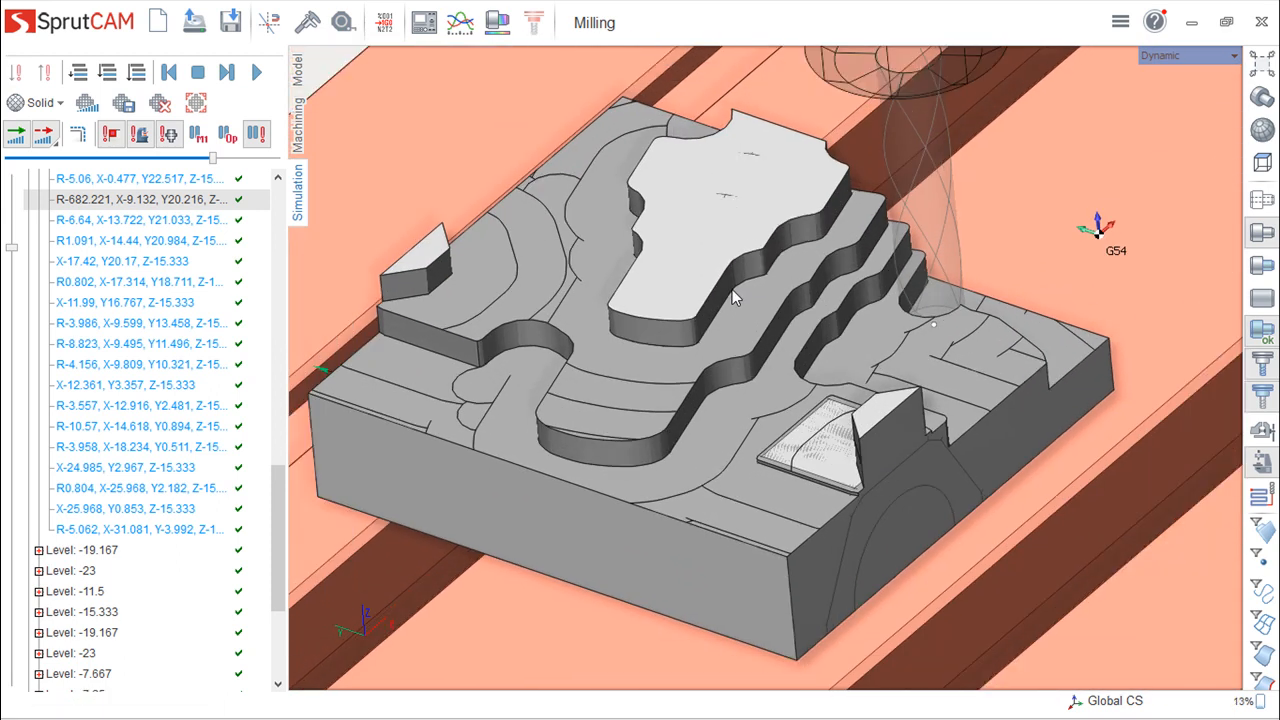
middle_drag(732, 289, 800, 316)
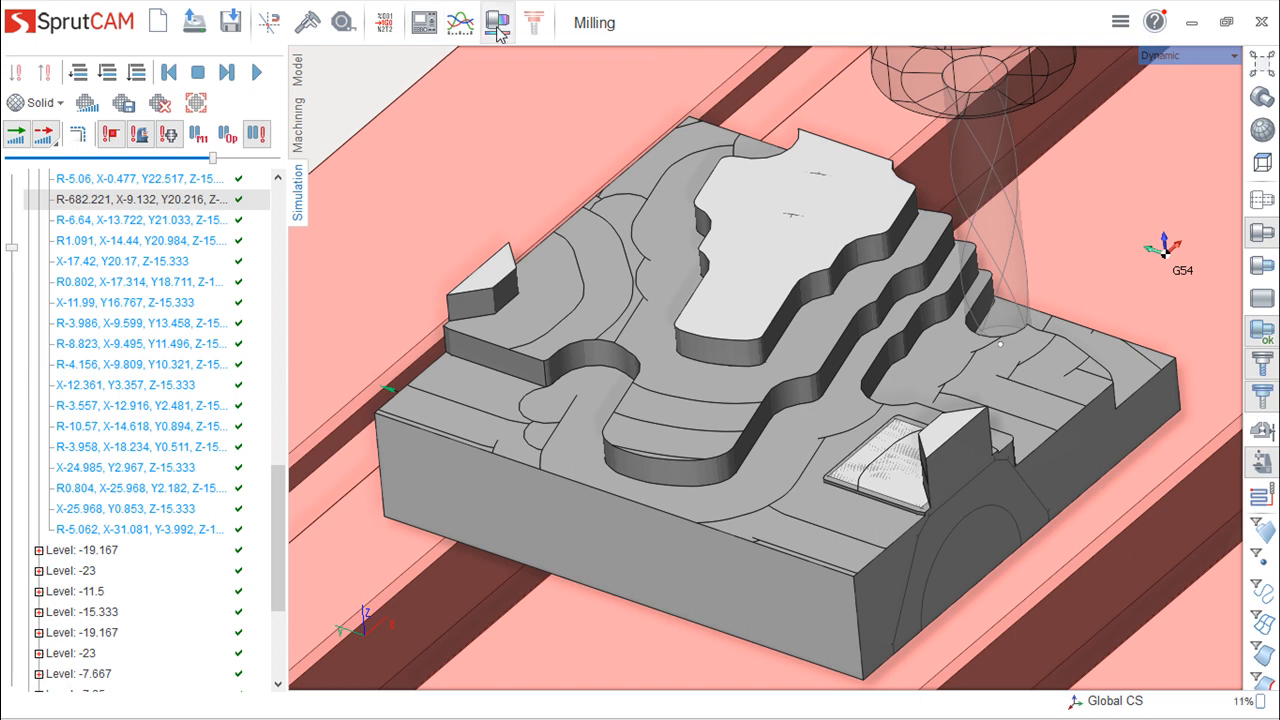
- Examine the spindle, feed, coordinate and axis settings in the Machine control panel, and close it
click(424, 28)
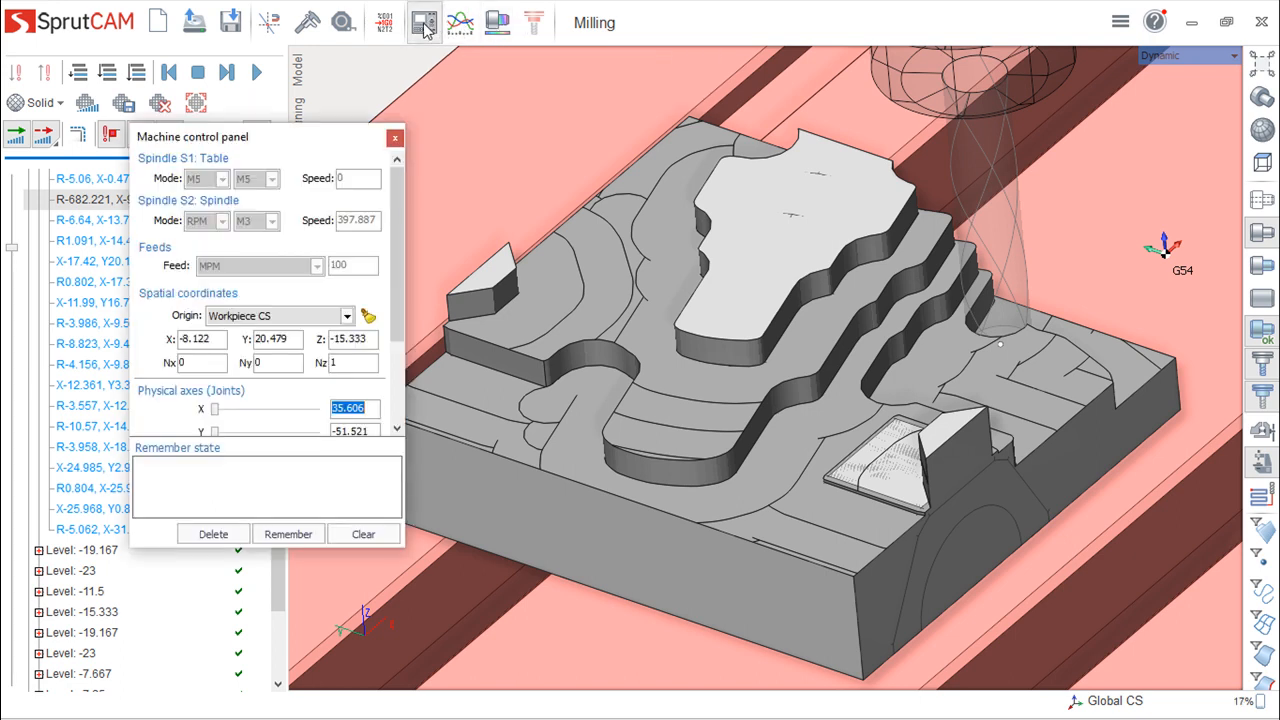
click(395, 137)
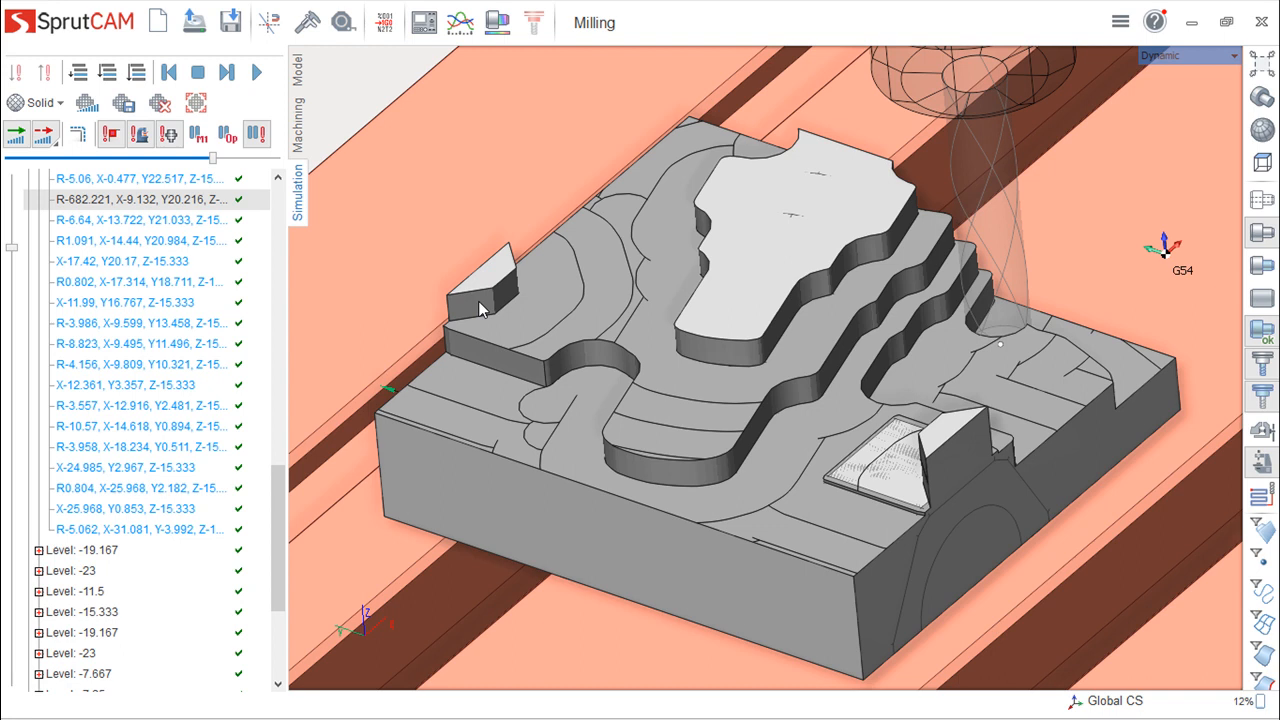
- Return to the Machining environment and inspect the Roughing Waterline toolpath around the part
click(299, 130)
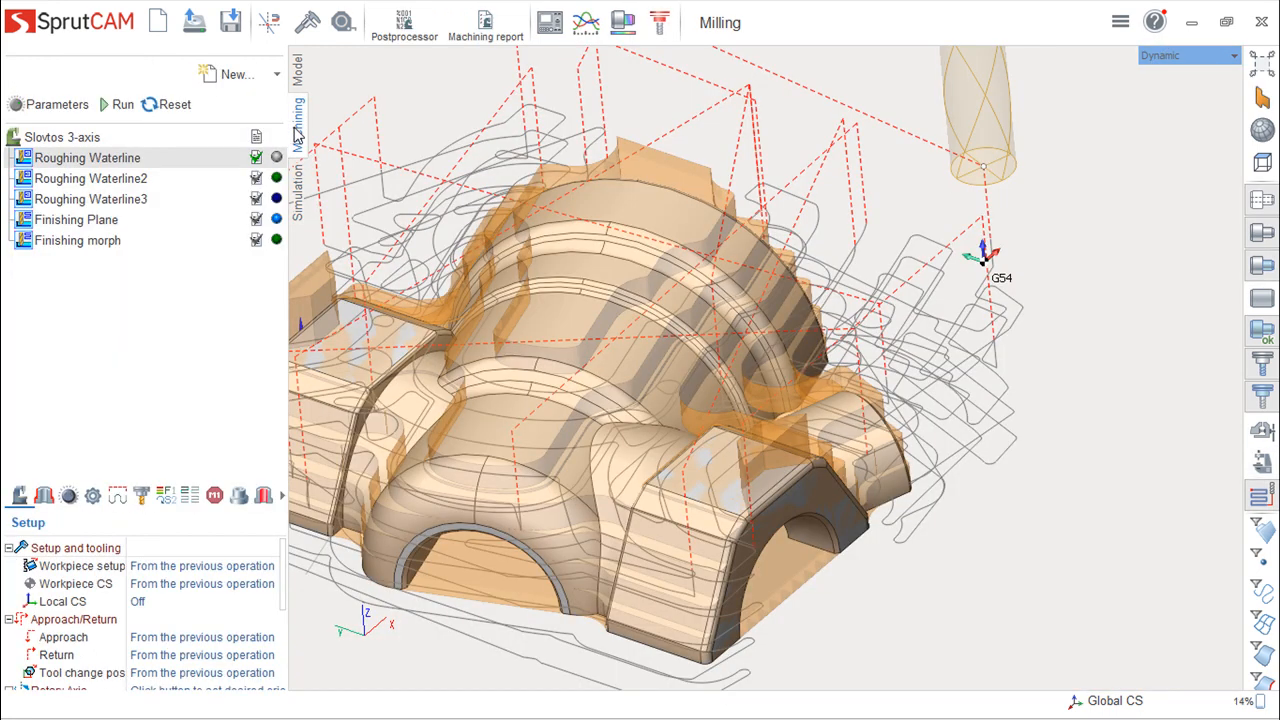
middle_drag(662, 284, 846, 273)
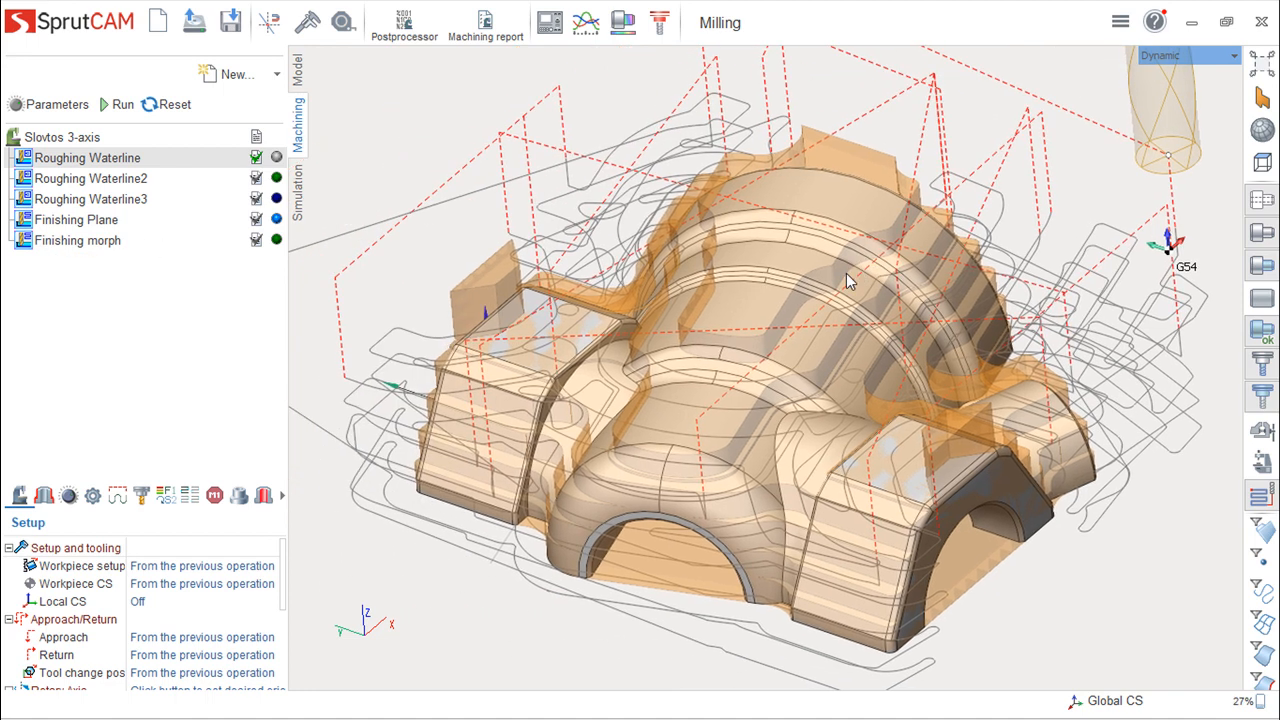